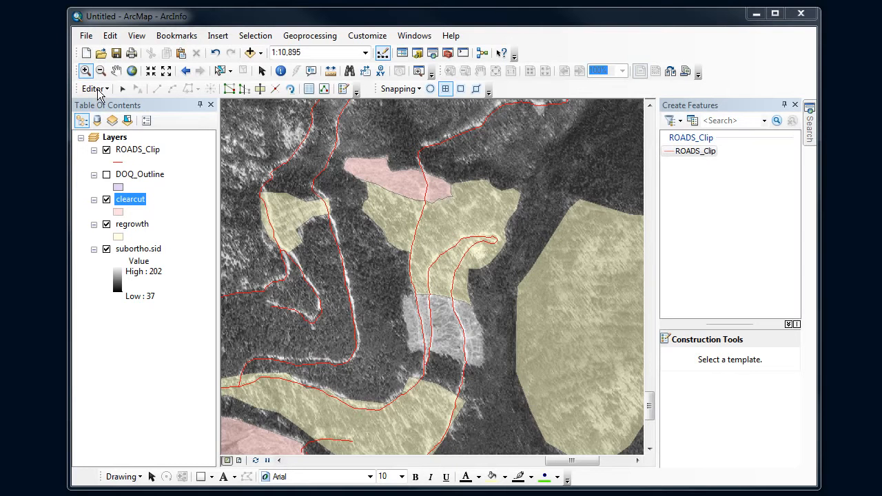
# Step: Stop the current edit session without saving its edits and start a new edit session
pyautogui.click(95, 88)
pyautogui.click(110, 120)
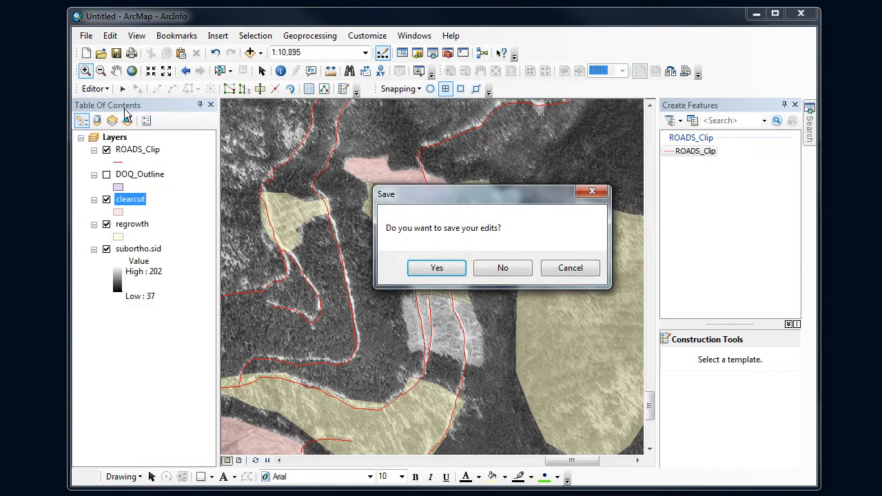
pyautogui.click(478, 269)
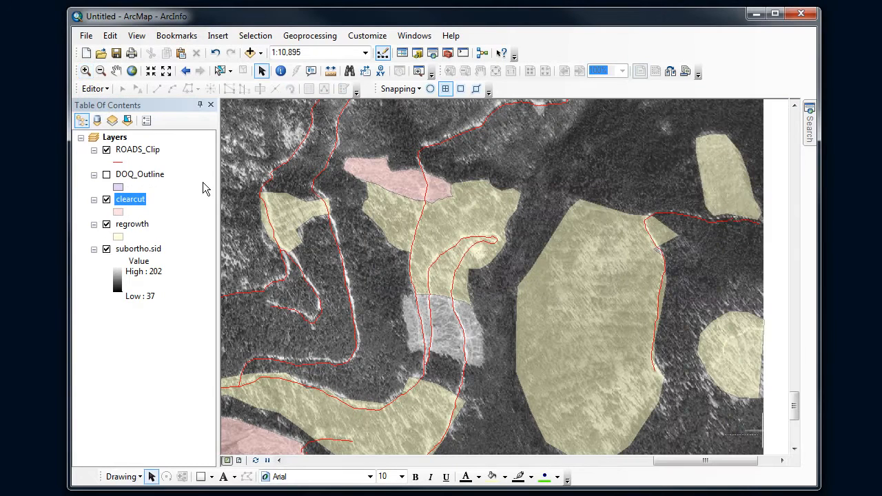
pyautogui.click(95, 88)
pyautogui.click(107, 103)
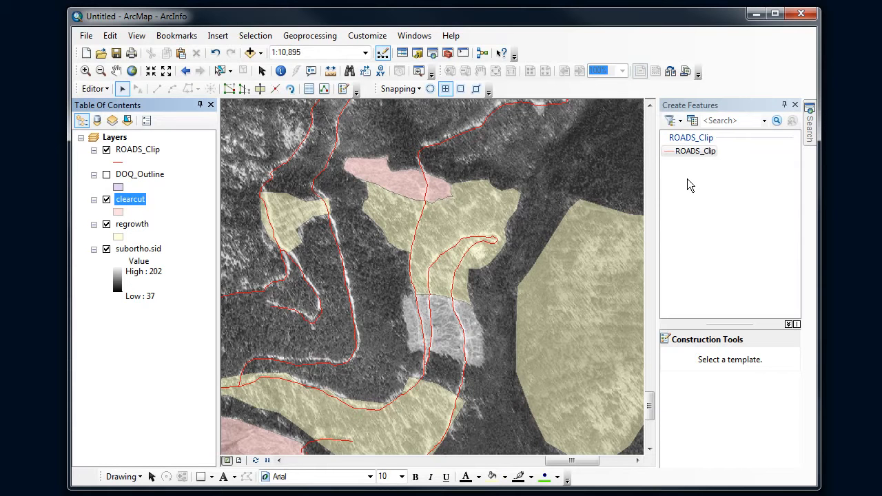
# Step: Create a new feature template for the clearcut layer only
pyautogui.click(692, 121)
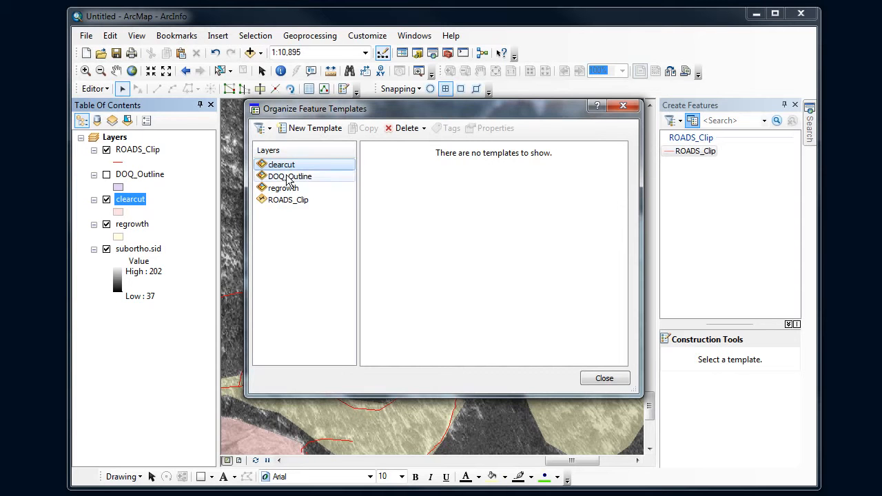
pyautogui.click(309, 131)
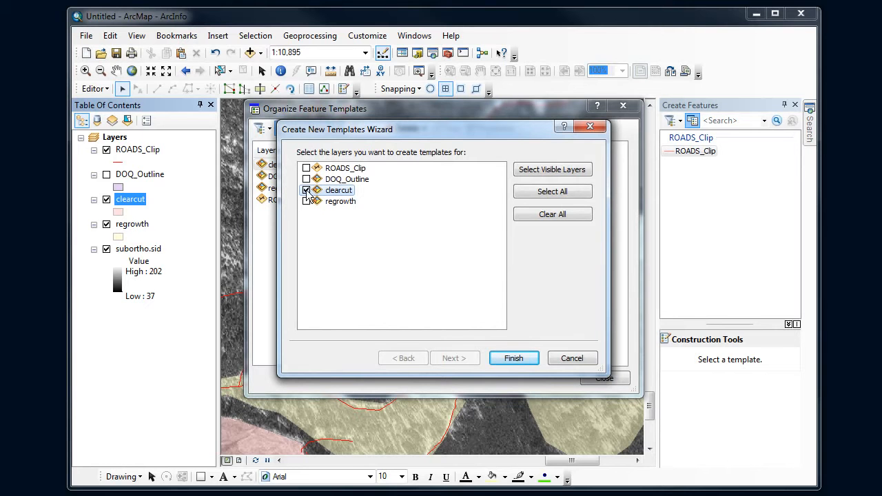
pyautogui.click(534, 361)
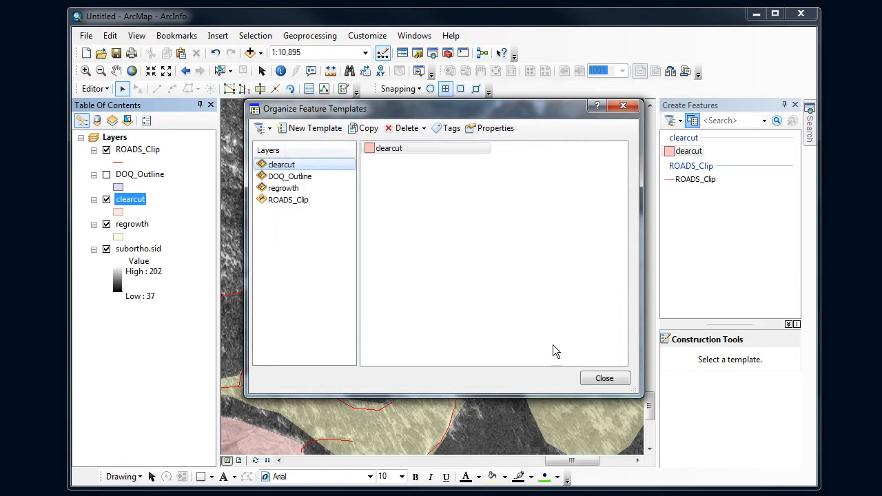
pyautogui.click(604, 379)
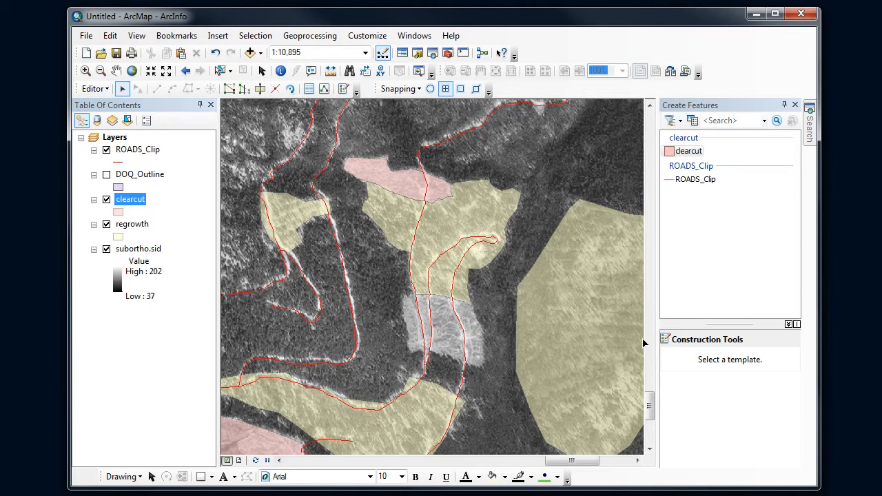
# Step: Start a clearcut polygon with vertex snapping on, placing its first vertex at the regrowth polygon's corner northeast of the untraced bright patch
pyautogui.click(686, 156)
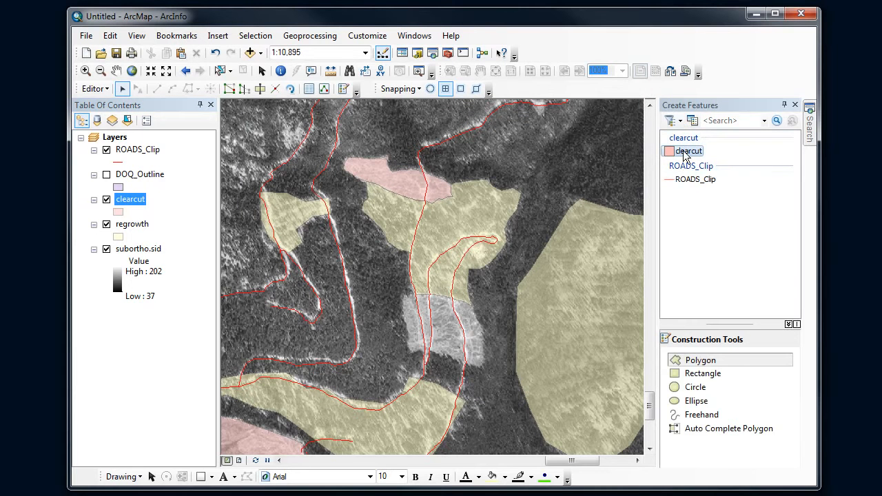
pyautogui.click(704, 364)
pyautogui.click(85, 70)
pyautogui.moveTo(370, 271); pyautogui.dragTo(535, 386)
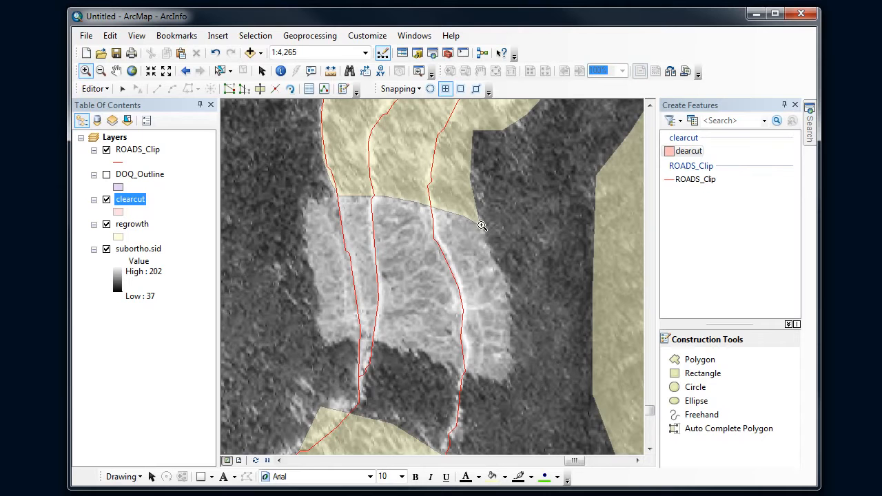
pyautogui.click(683, 360)
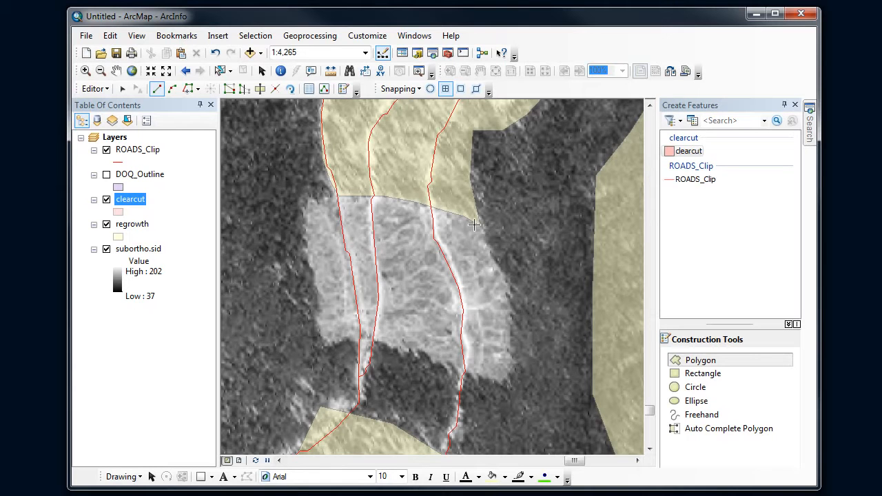
pyautogui.click(445, 89)
pyautogui.click(461, 93)
pyautogui.click(482, 229)
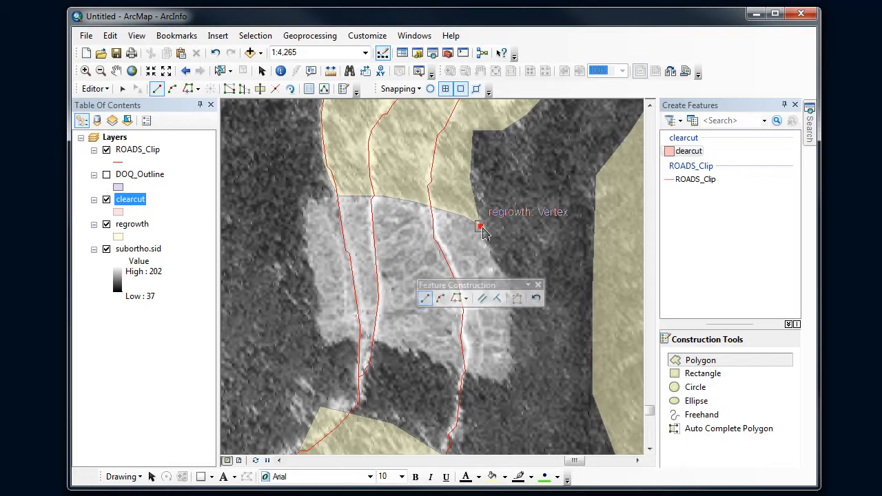
# Step: Trace the bright patch's eastern edge southward and around its southeast corner
pyautogui.click(488, 238)
pyautogui.click(491, 255)
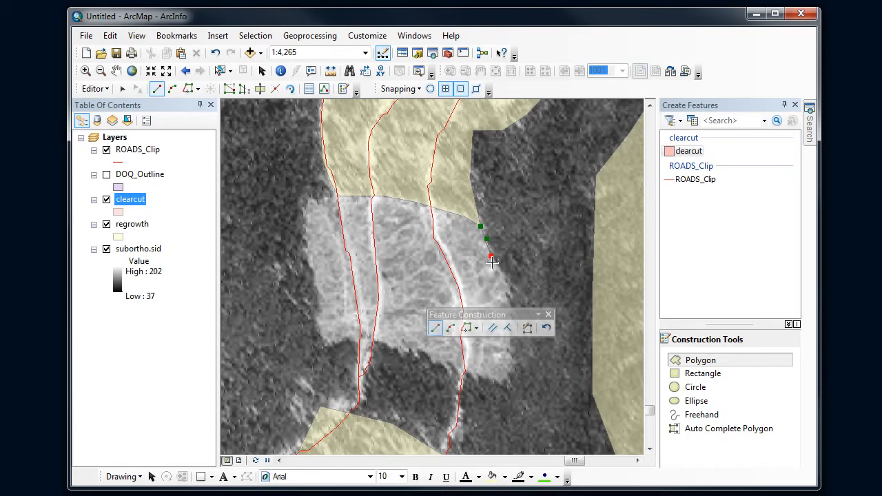
pyautogui.click(506, 276)
pyautogui.click(513, 316)
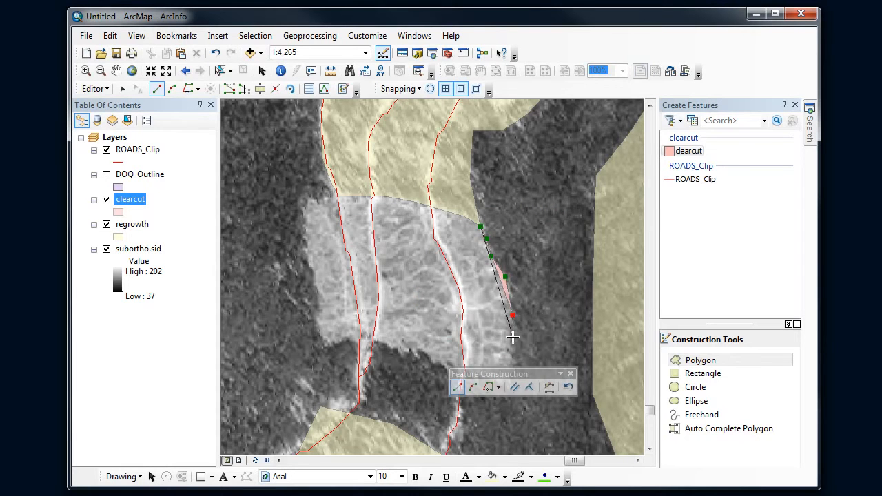
pyautogui.click(513, 338)
pyautogui.click(512, 360)
pyautogui.click(506, 384)
pyautogui.click(485, 379)
# Step: Place a vertex where the eastern road crosses the patch's southern edge, and delete that vertex
pyautogui.click(465, 372)
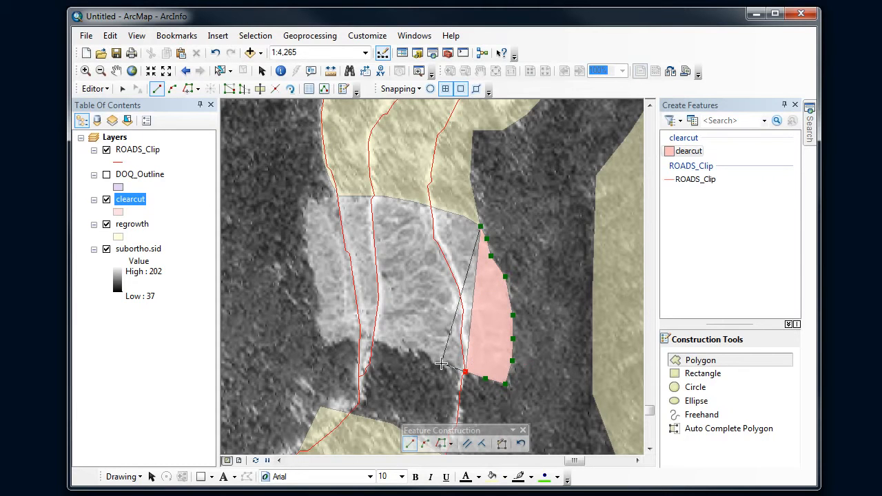
pyautogui.rightClick(465, 373)
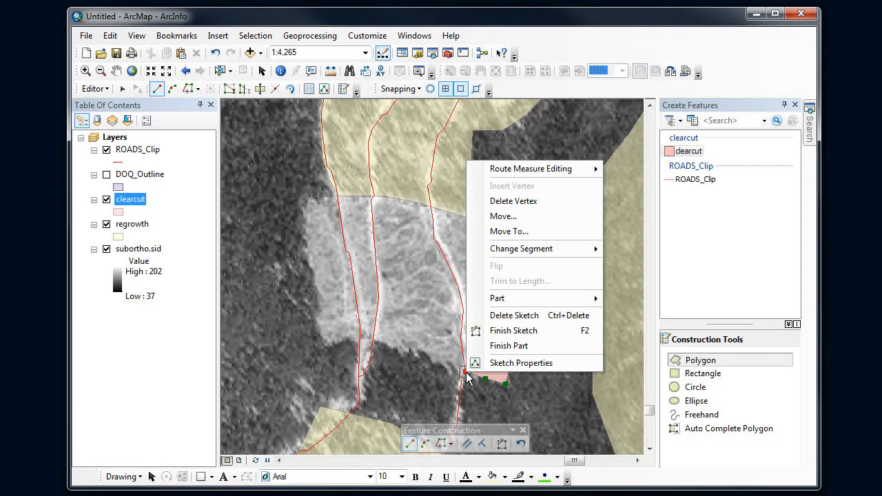
pyautogui.click(505, 201)
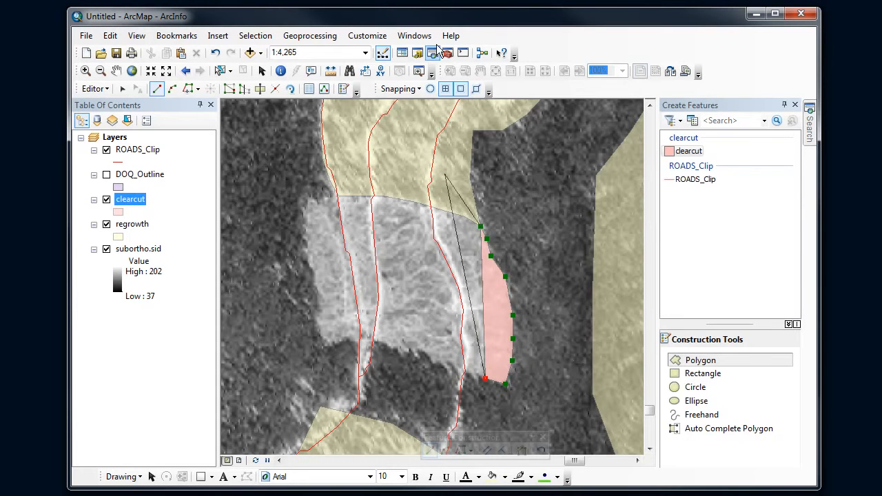
# Step: Turn off vertex snapping and continue the sketch westward along the patch's southern edge almost to the middle road
pyautogui.click(461, 92)
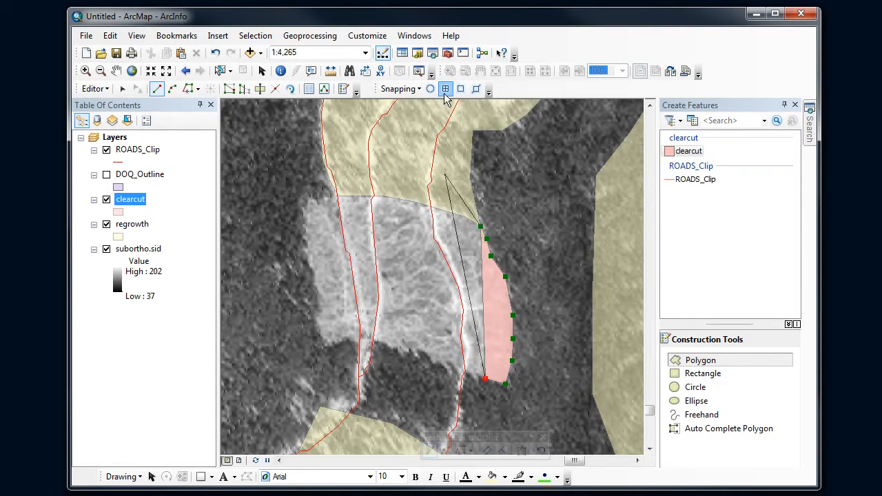
pyautogui.click(470, 375)
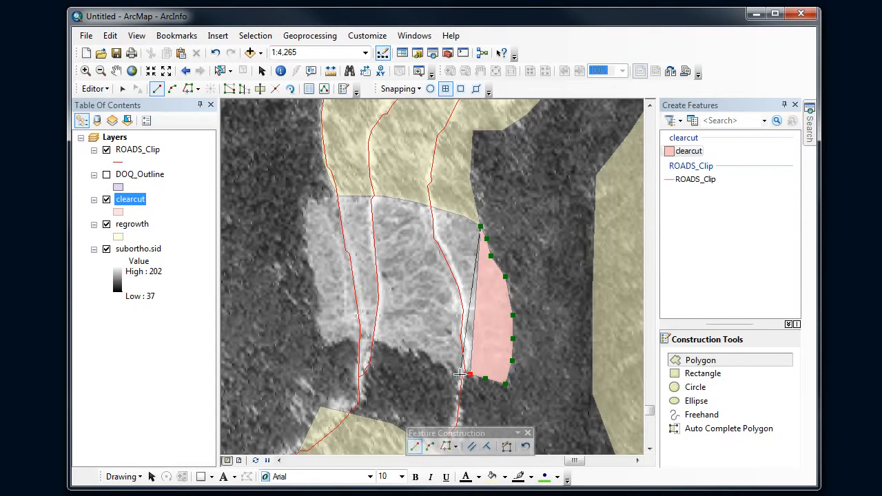
pyautogui.click(460, 373)
pyautogui.click(446, 369)
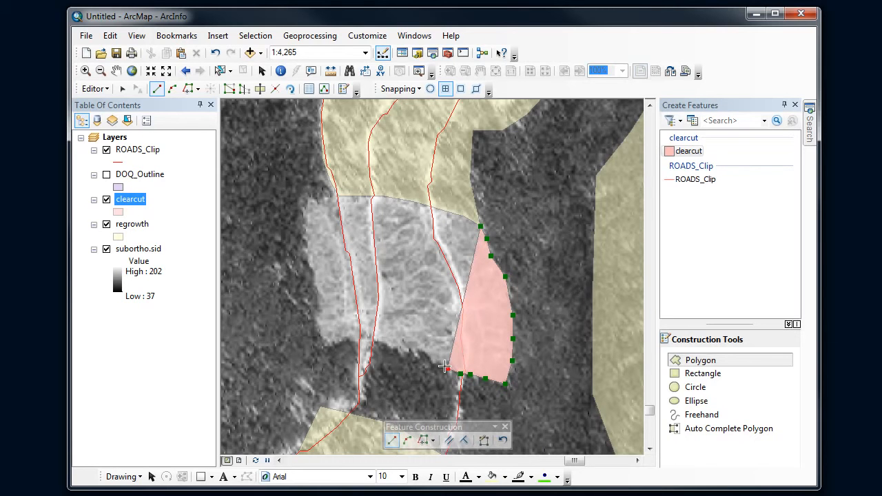
pyautogui.click(434, 362)
pyautogui.click(421, 350)
pyautogui.click(410, 352)
pyautogui.click(394, 348)
pyautogui.click(381, 341)
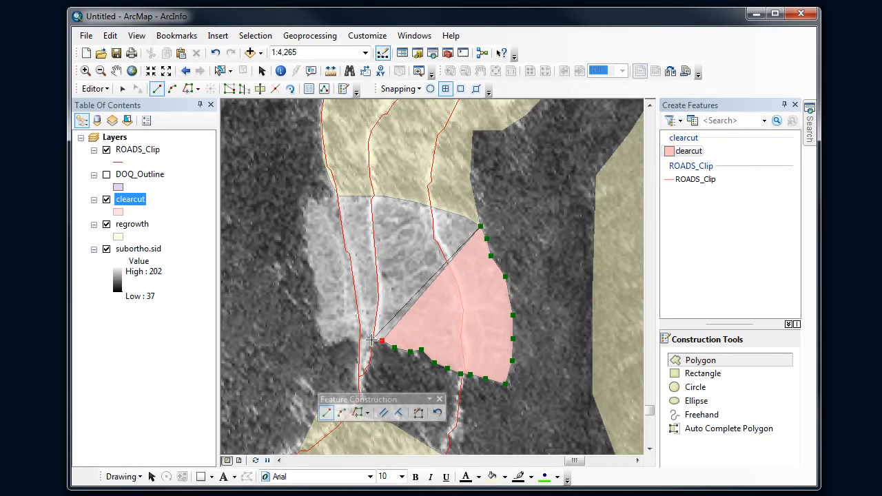
# Step: Trace around the small notch between the two western roads and on to the patch's southwest corner
pyautogui.click(372, 346)
pyautogui.click(368, 368)
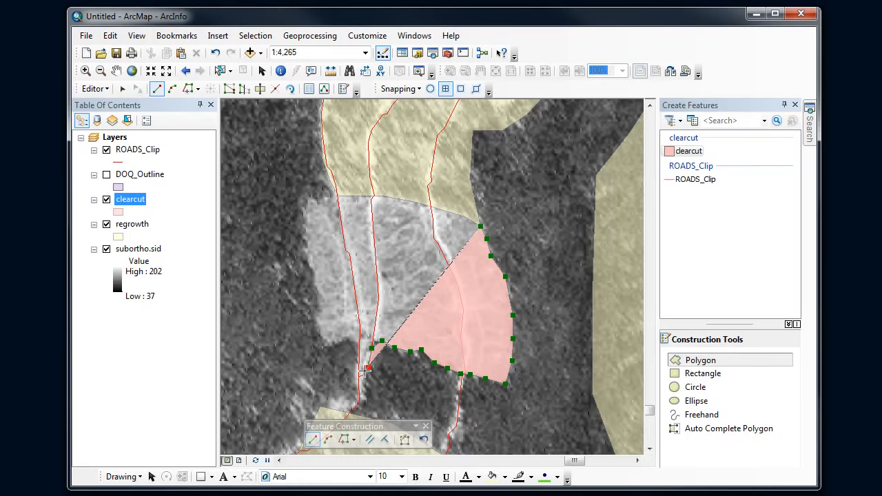
pyautogui.click(358, 361)
pyautogui.click(358, 348)
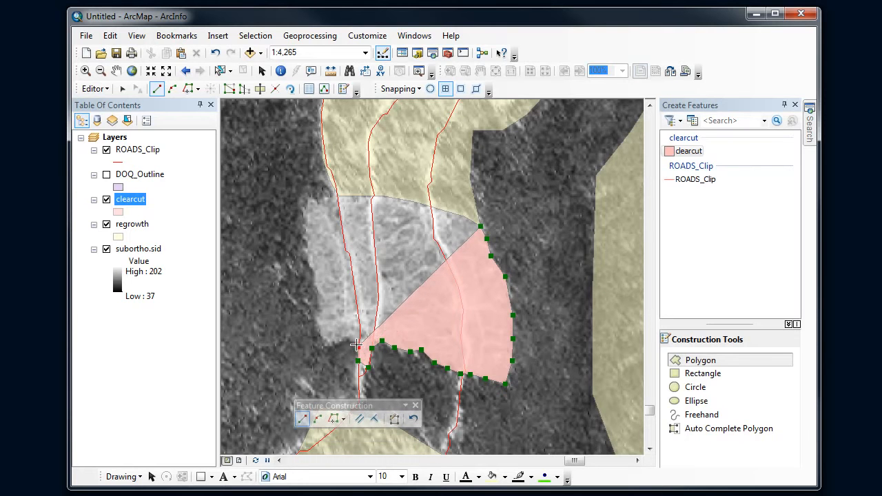
pyautogui.click(353, 342)
pyautogui.click(344, 341)
pyautogui.click(344, 342)
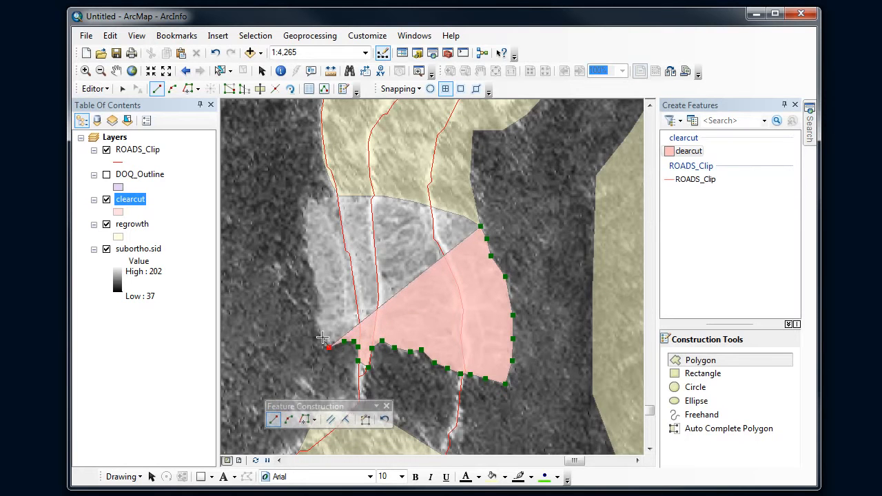
pyautogui.click(328, 348)
# Step: Trace the patch's western edge northward and around its northwest corner towards the regrowth polygon
pyautogui.click(318, 330)
pyautogui.click(318, 313)
pyautogui.click(317, 298)
pyautogui.click(315, 280)
pyautogui.click(311, 265)
pyautogui.click(309, 248)
pyautogui.click(304, 227)
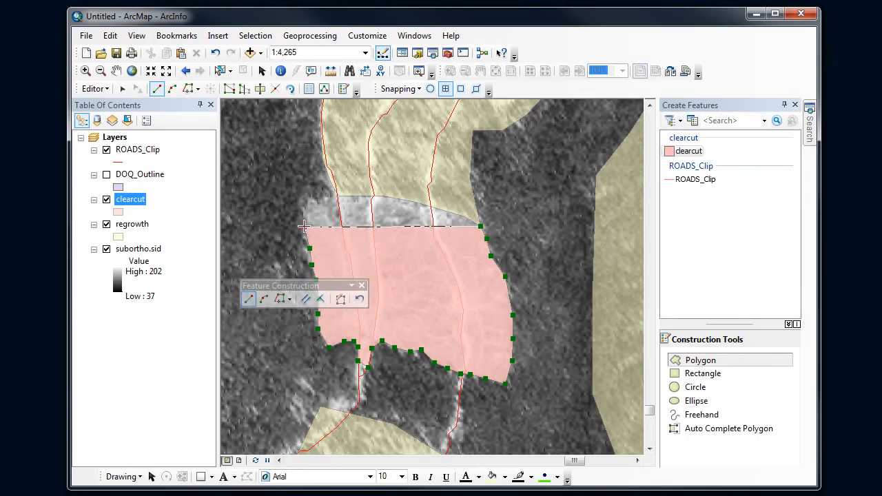
pyautogui.click(304, 212)
pyautogui.click(308, 201)
pyautogui.click(318, 198)
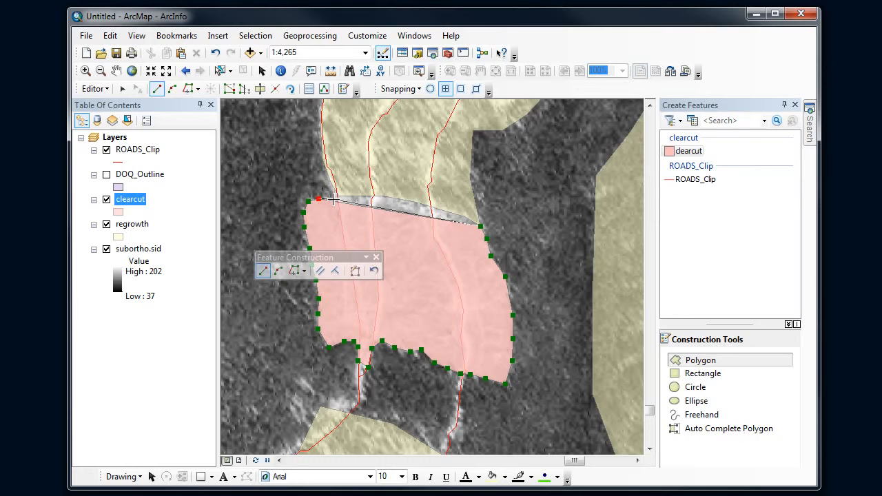
# Step: With vertex snapping back on, finish the polygon by tracing the regrowth boundary to the starting vertex, and save the edits
pyautogui.click(461, 89)
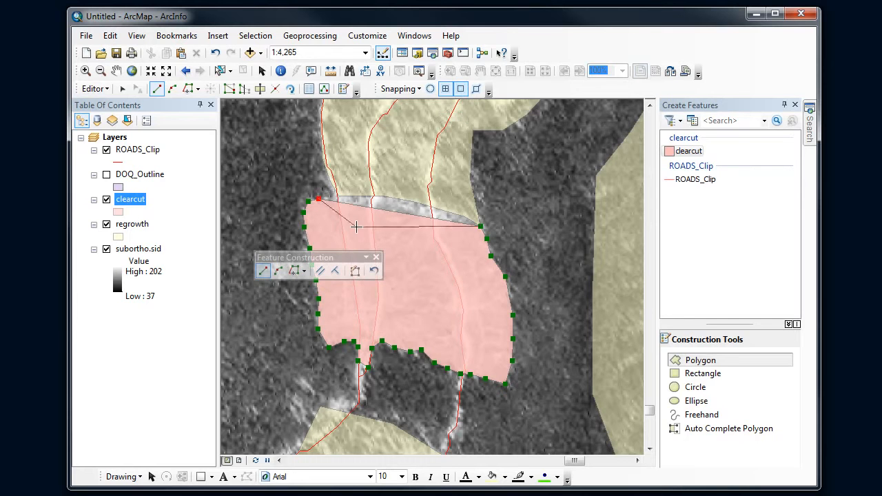
pyautogui.click(339, 197)
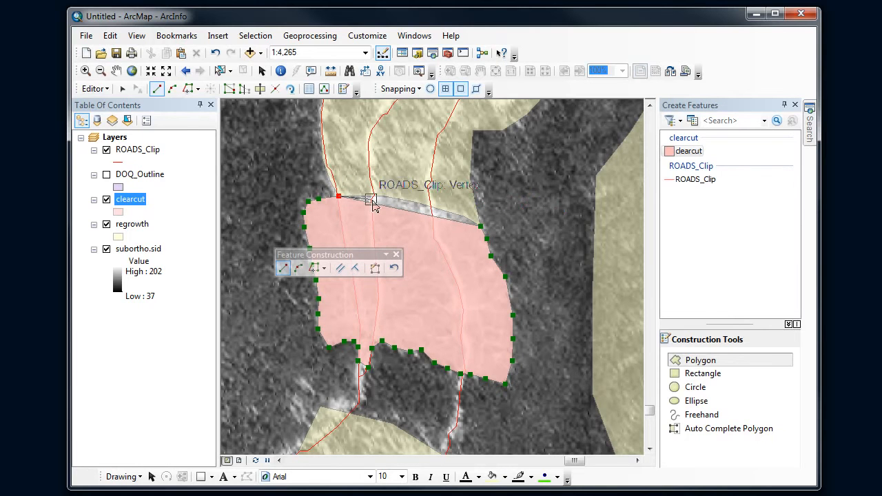
pyautogui.click(314, 270)
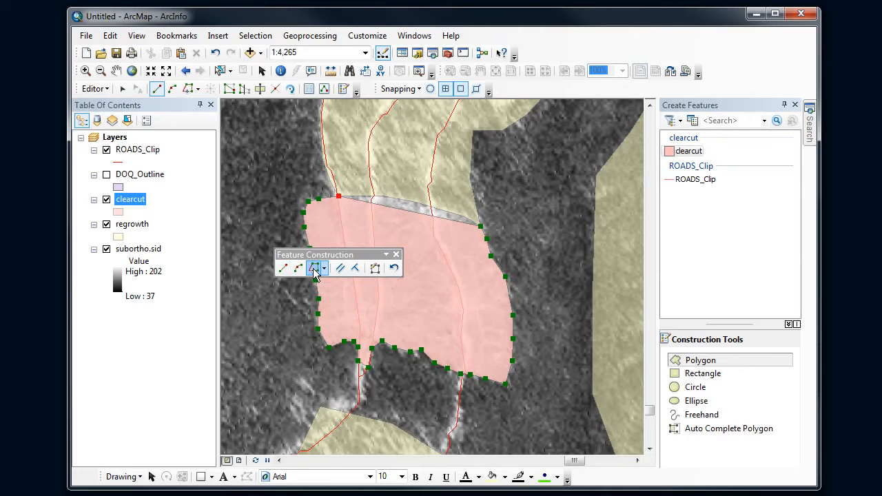
pyautogui.click(342, 196)
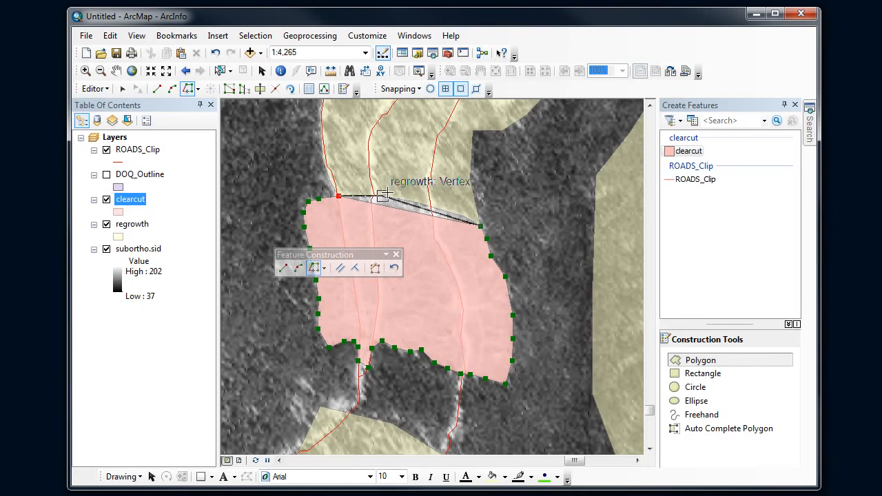
pyautogui.doubleClick(480, 224)
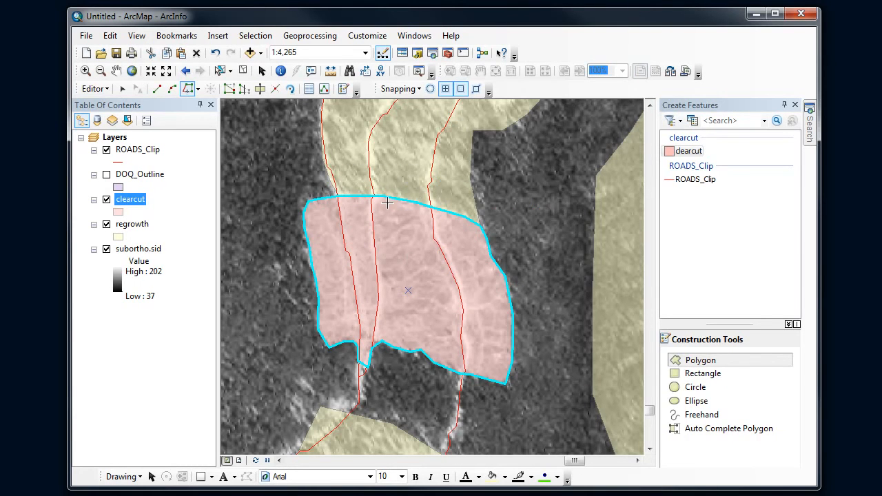
pyautogui.click(102, 90)
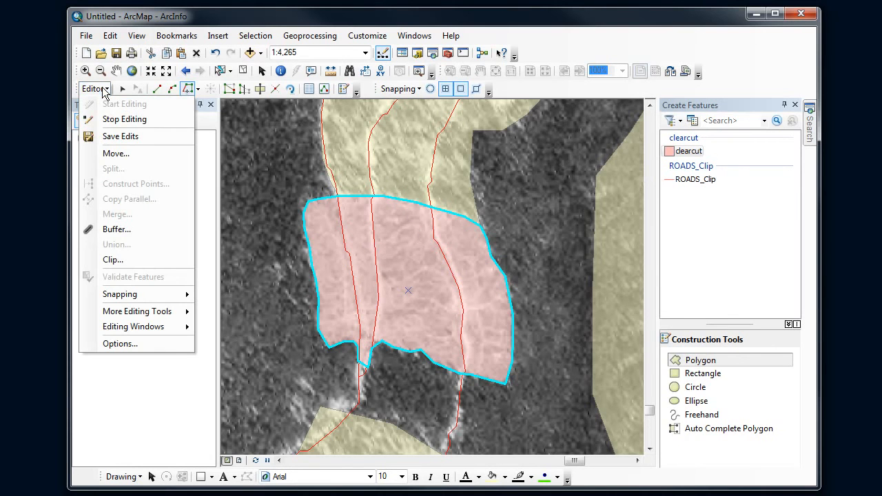
pyautogui.click(111, 137)
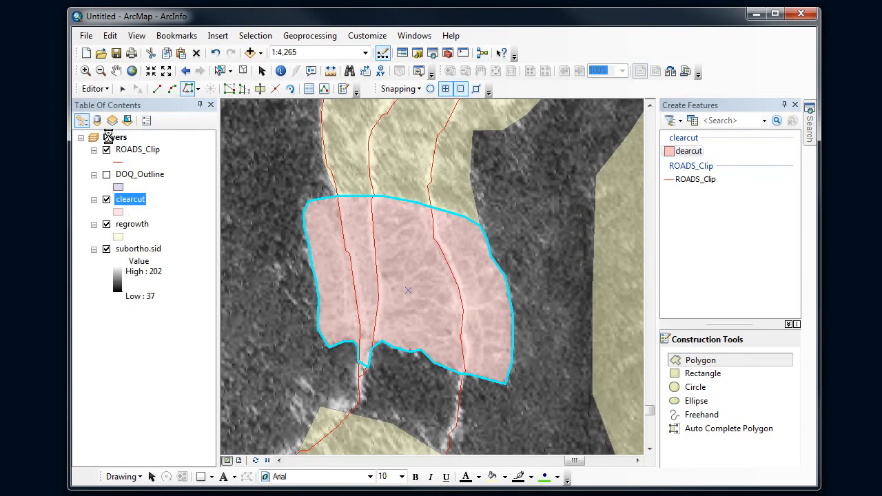